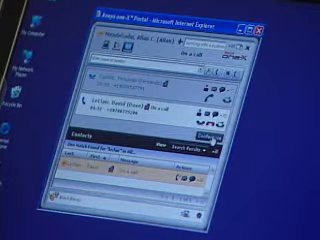
- Join the LeClair and Castillo calls into one conference, then end the conference call
click(212, 140)
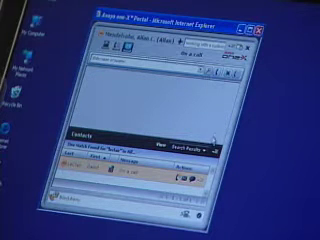
click(215, 143)
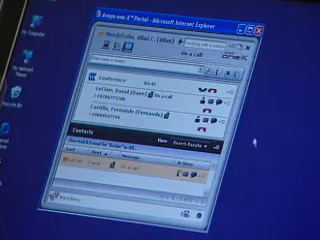
click(255, 143)
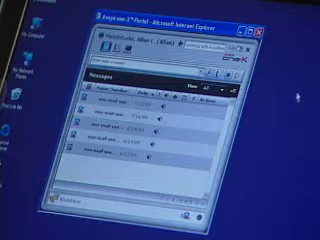
- Switch to Contacts and show the Favorites contact list
click(119, 49)
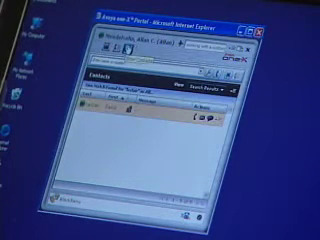
click(215, 88)
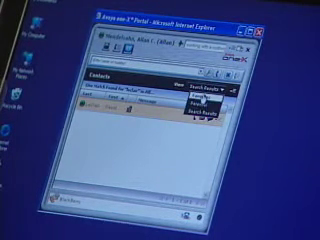
click(205, 98)
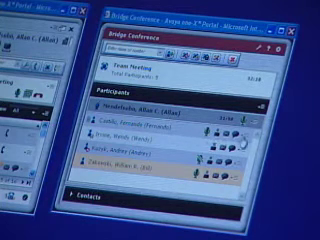
- Mute Castillo from the Team Meeting bridge conference roster
right_click(244, 142)
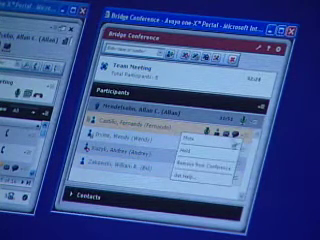
click(190, 138)
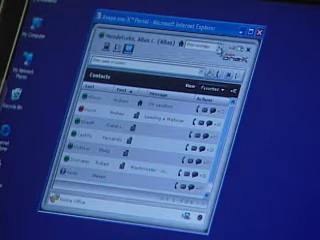
- Set a preset presence message and select Office Mode from the presence menu
click(222, 44)
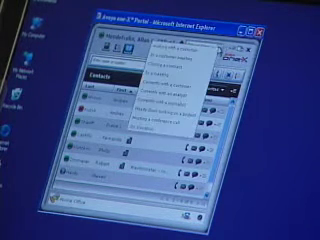
click(200, 47)
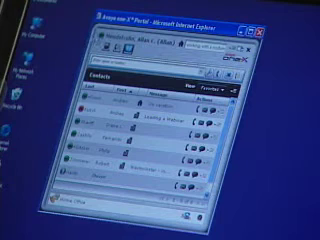
click(103, 47)
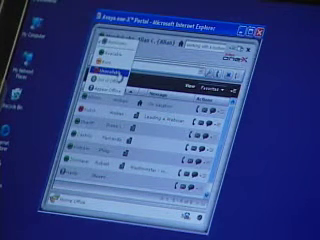
click(108, 73)
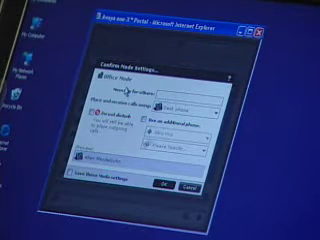
- Set 'Place and receive calls using' to the Home Office phone
click(128, 91)
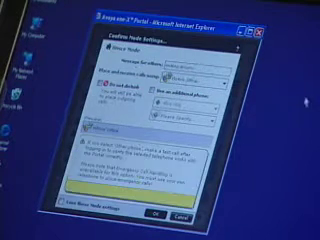